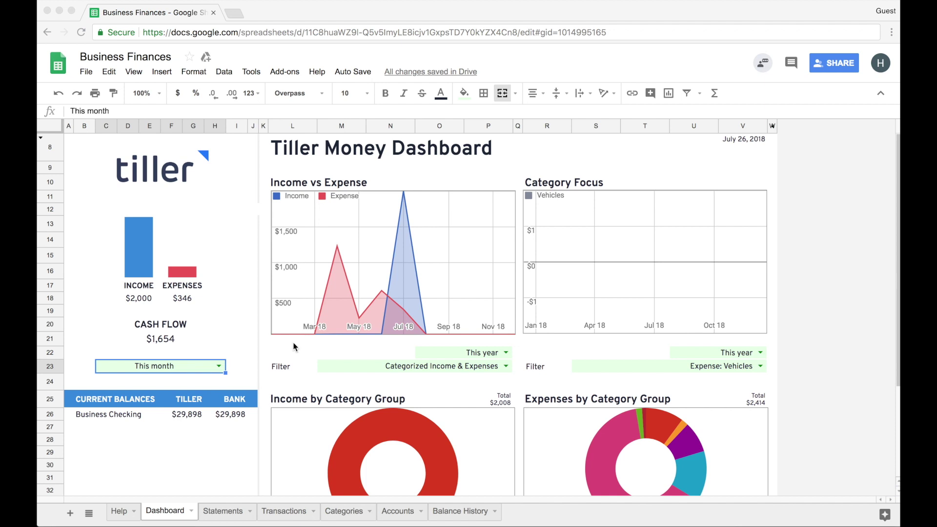
Open Tiller's Add Transaction form and set the date to 08/20/2018
click(286, 74)
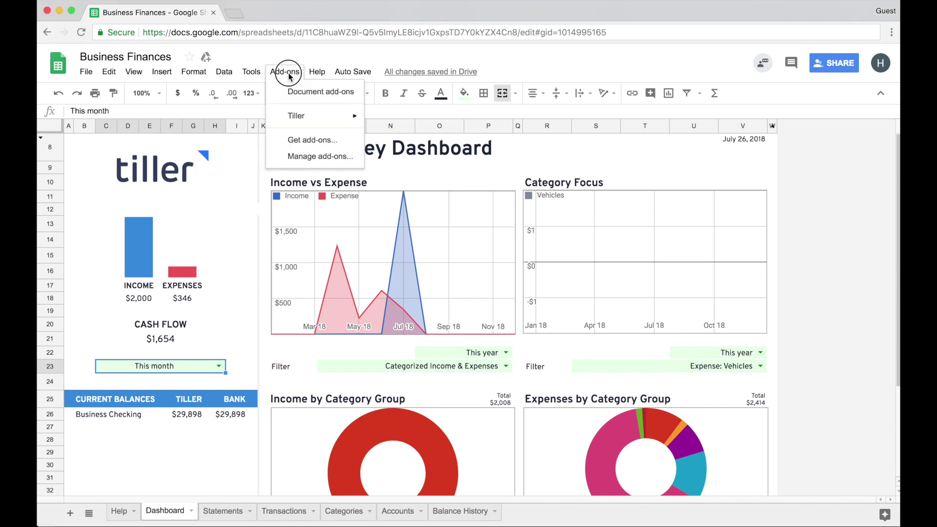
mouse_move(293, 118)
mouse_move(386, 139)
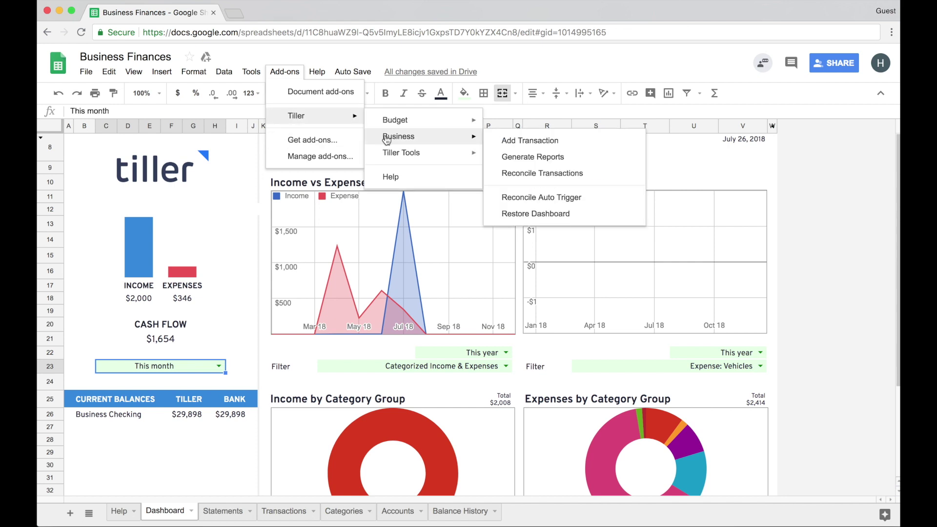
click(518, 142)
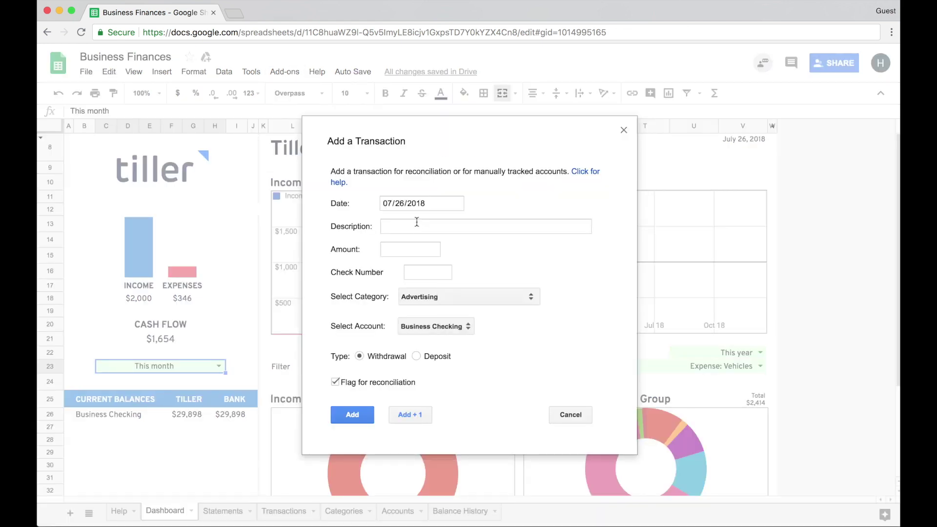
click(457, 204)
click(524, 225)
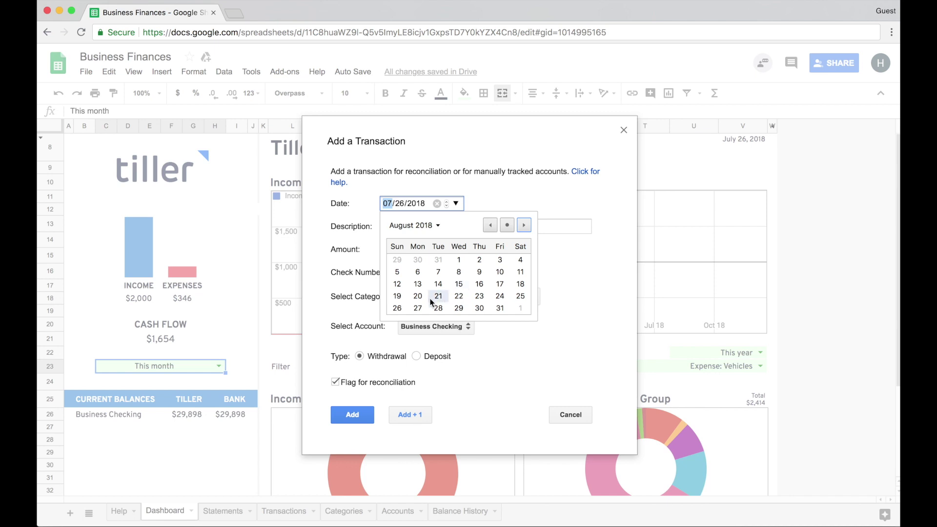
click(417, 296)
Enter 'Rent of building space' for 125 under Rent or Lease of Buildings and save it
click(393, 226)
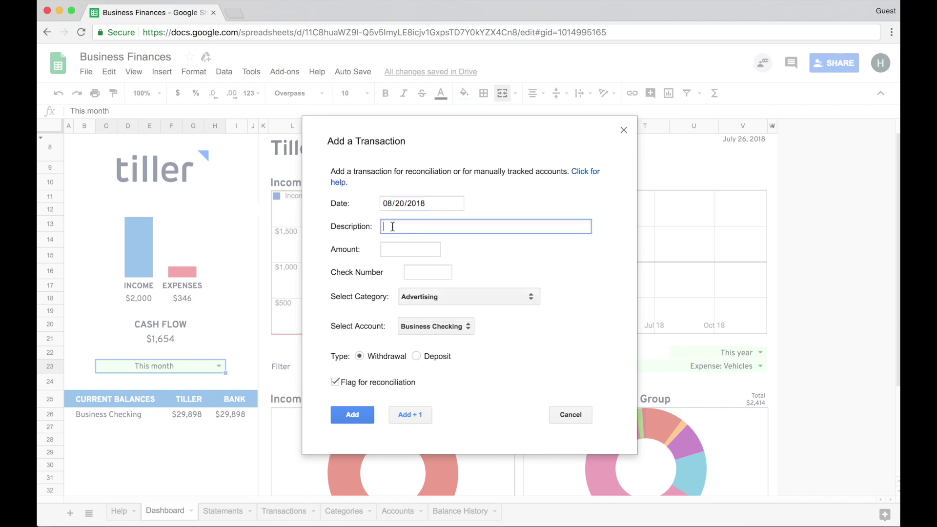
text(Rent of building space)
click(434, 249)
text(125)
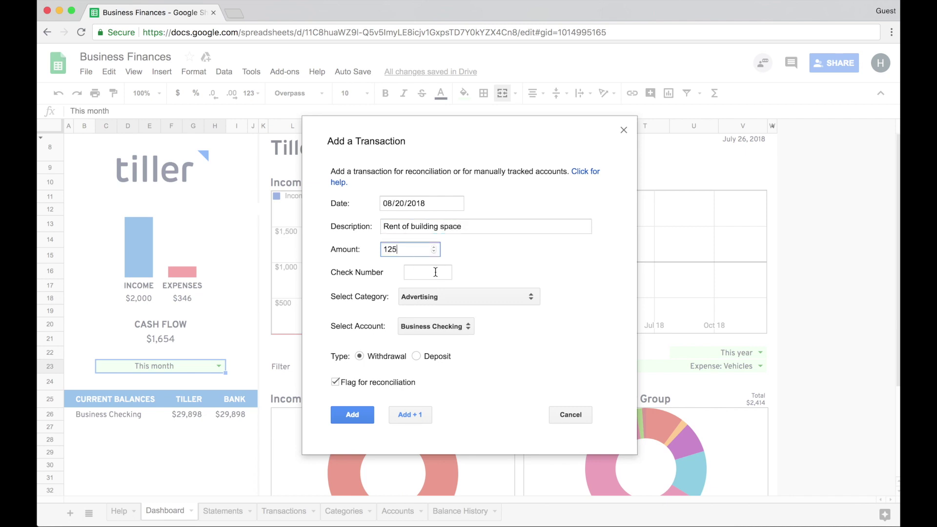
click(420, 298)
scroll(431, 401, down, 3)
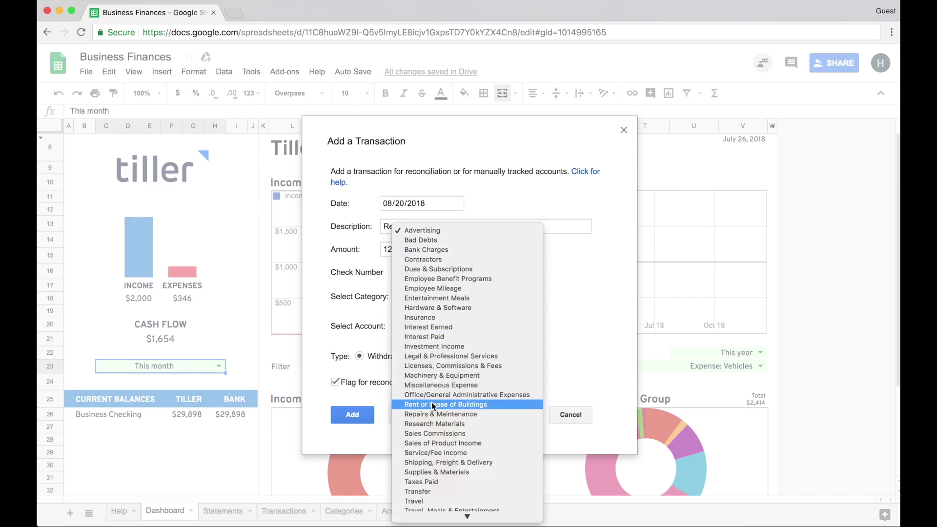
click(433, 406)
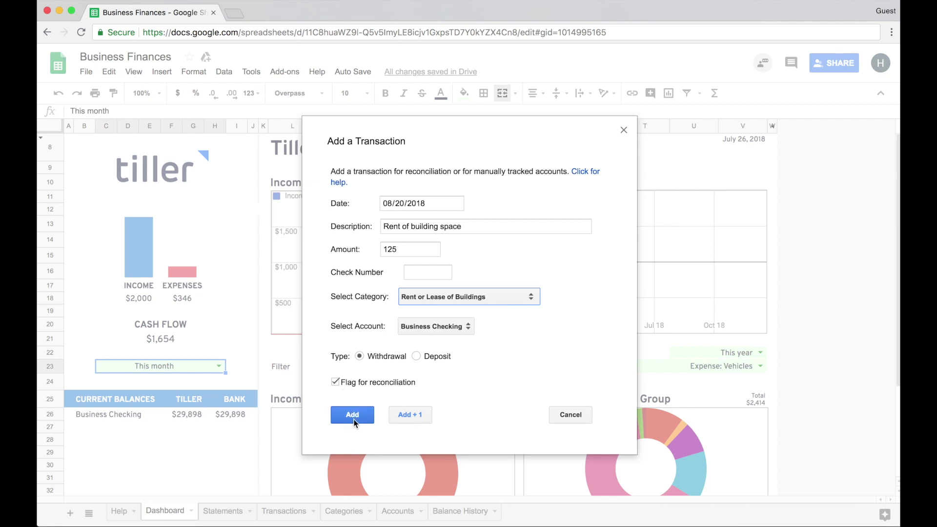
click(416, 416)
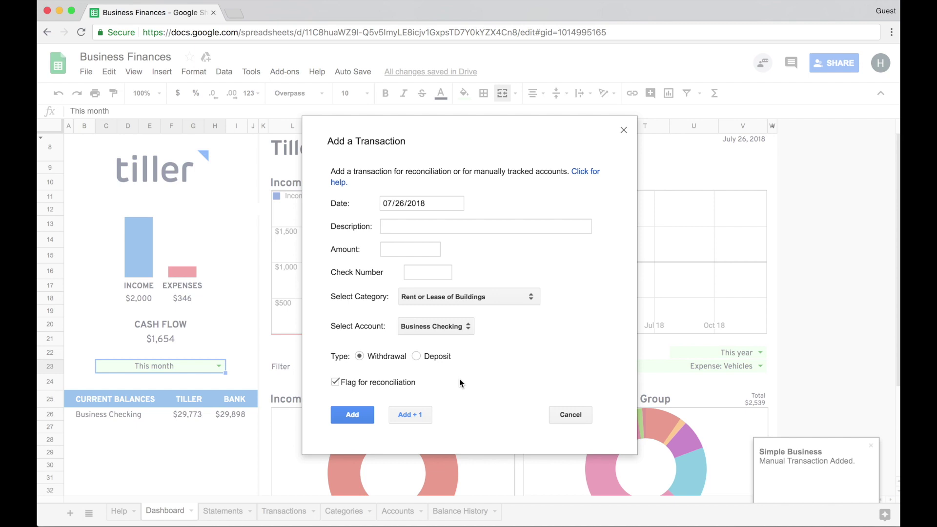
Start a transaction dated 08/16/2018 described as 'Payment from ACME, INC'
click(456, 203)
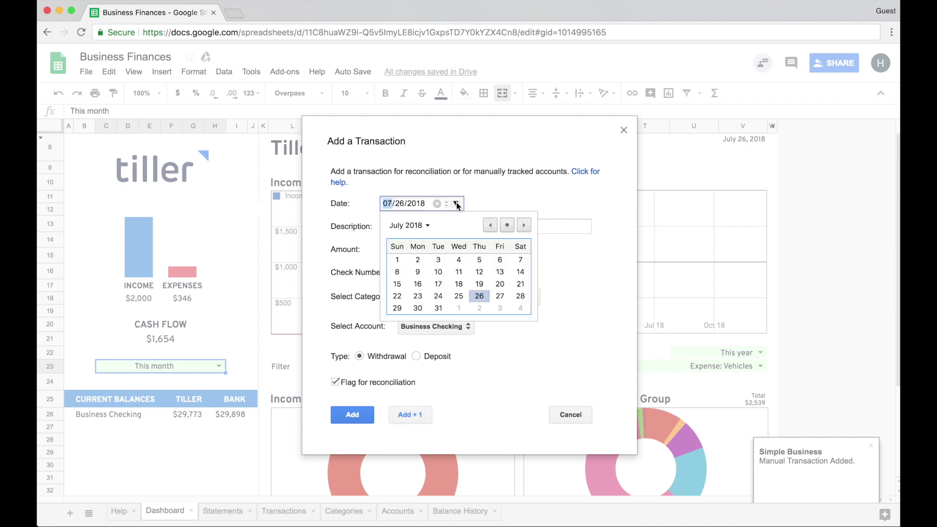
click(525, 226)
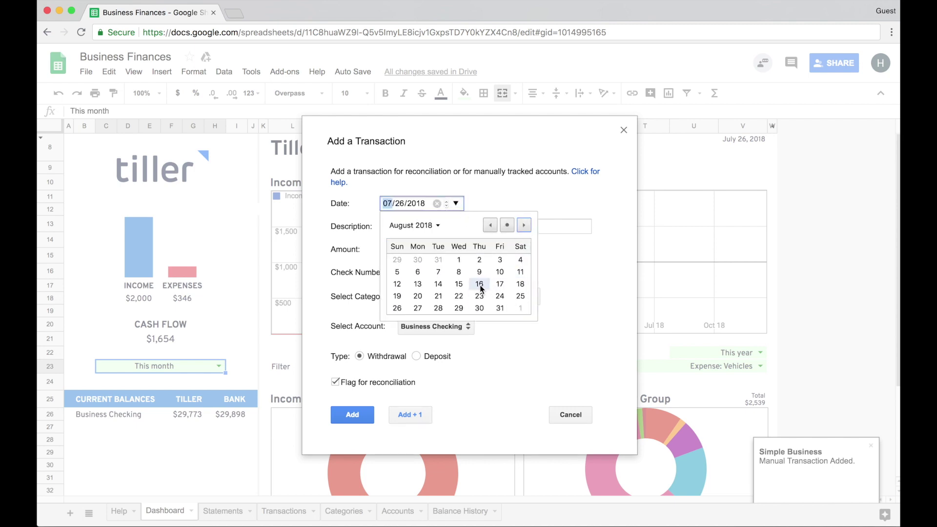
click(479, 286)
click(457, 224)
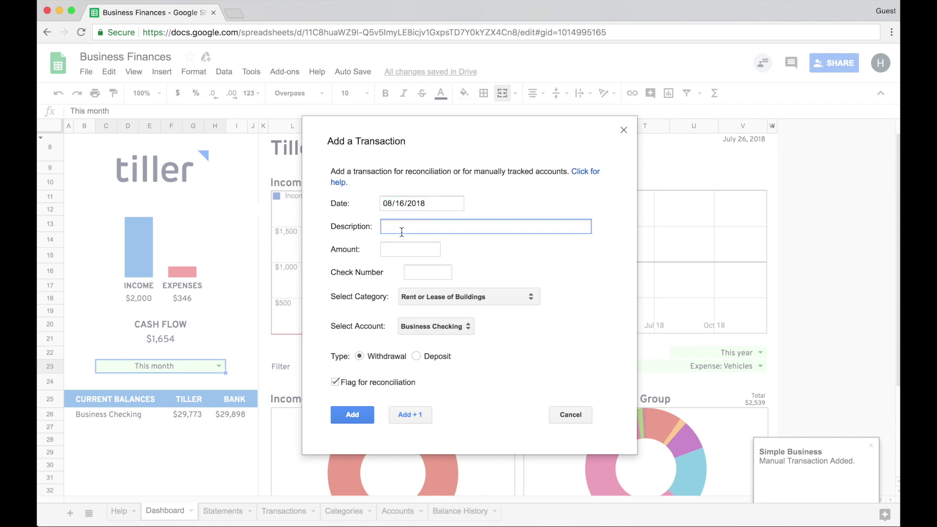
text(Payment from ACME, INC)
Give it amount 2500, category Sales of Product Income, type Deposit, and submit
click(404, 249)
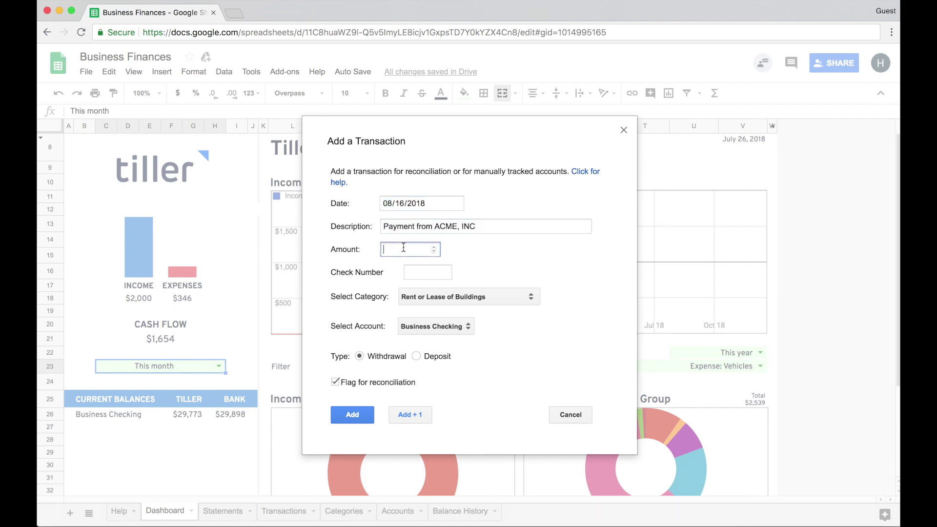
text(2500)
click(444, 295)
click(455, 335)
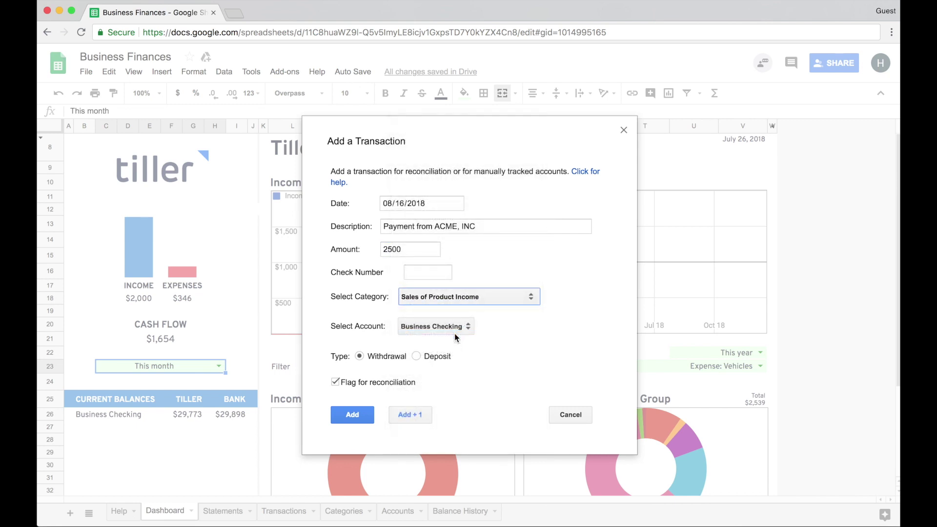
click(418, 357)
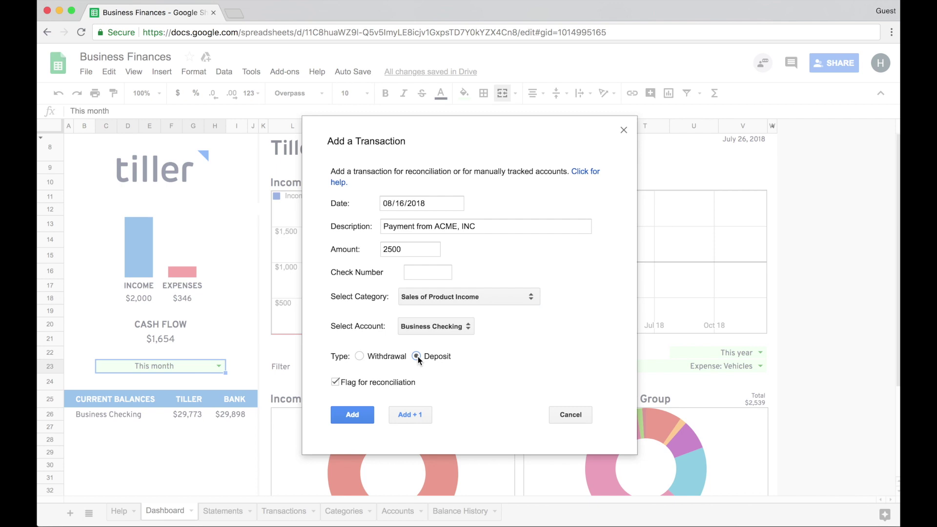
click(351, 416)
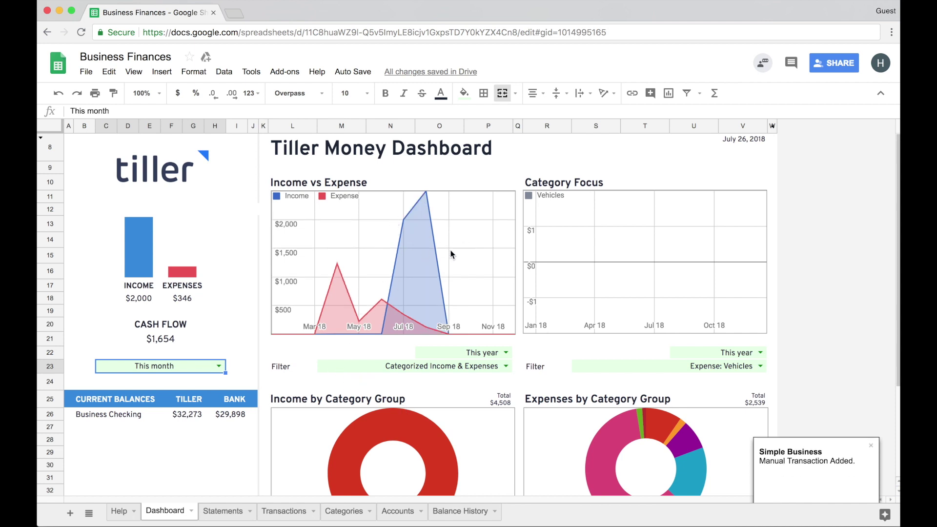
Switch the dashboard period to a custom range from 8/1/2018 to 8/31/2018
click(219, 366)
click(137, 493)
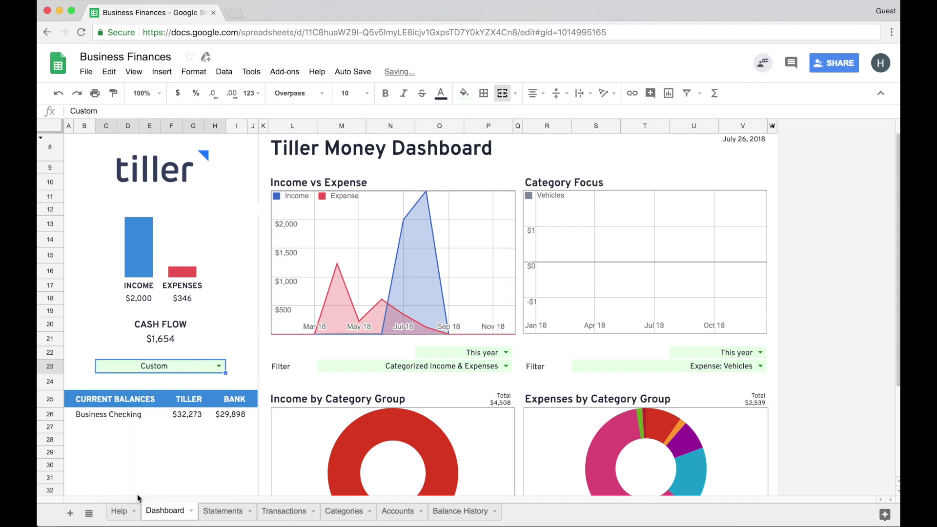
click(116, 386)
double_click(115, 386)
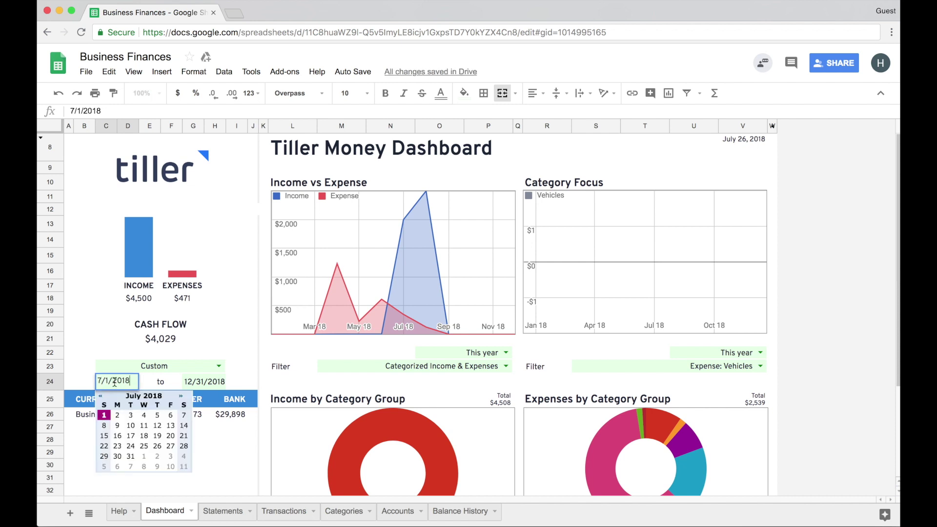
click(181, 396)
click(144, 417)
double_click(194, 381)
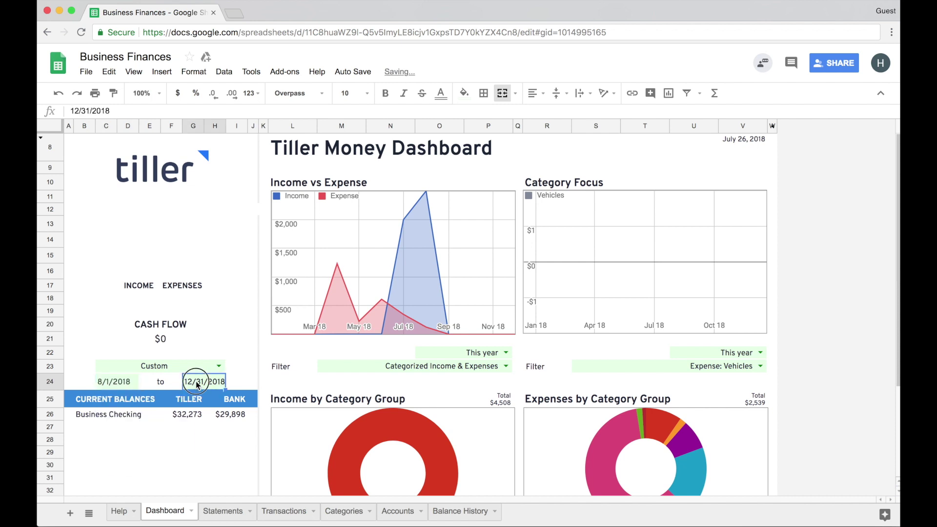
click(257, 456)
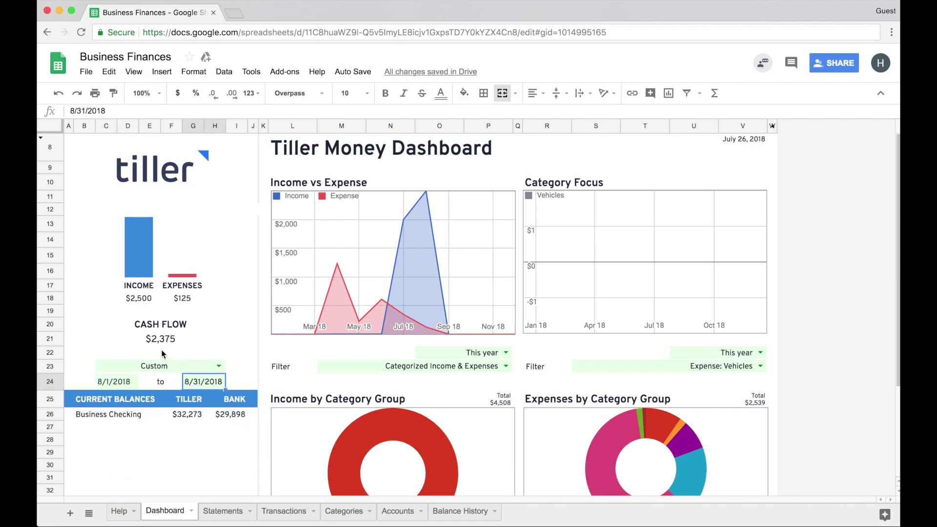
Enable Tiller's Reconcile Auto Trigger, confirm it, and go to the Transactions sheet
click(282, 75)
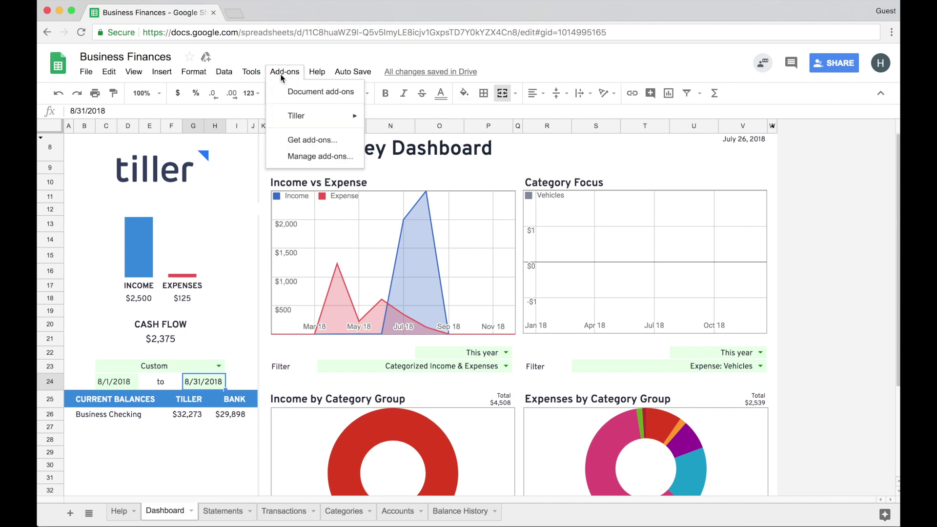
mouse_move(299, 117)
mouse_move(398, 140)
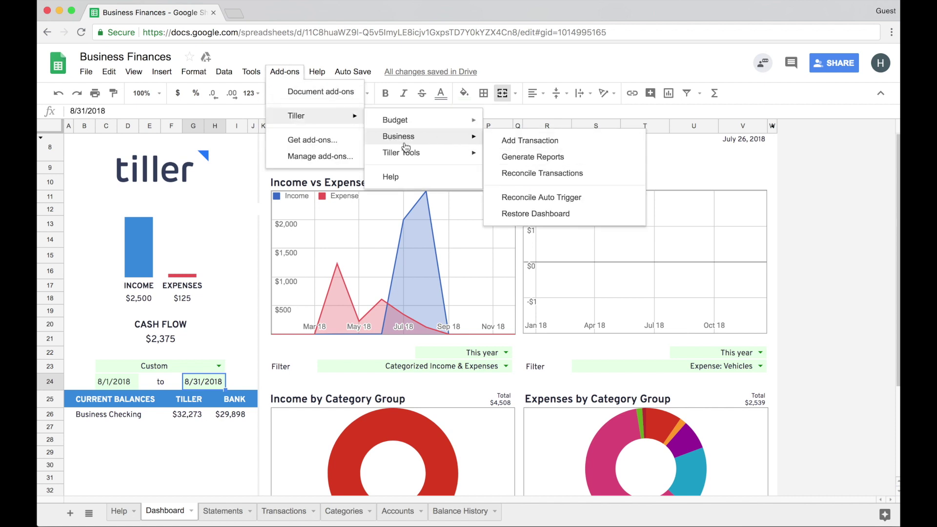
click(548, 200)
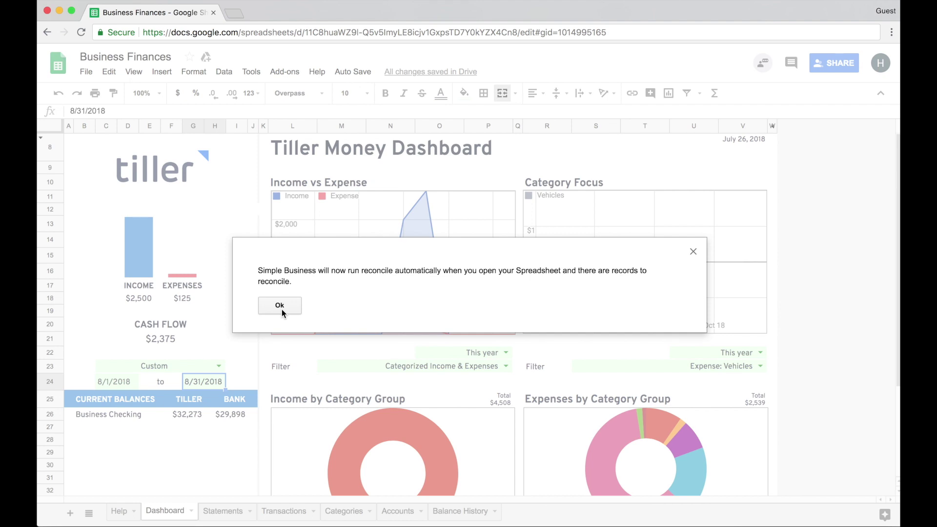
click(283, 309)
click(296, 513)
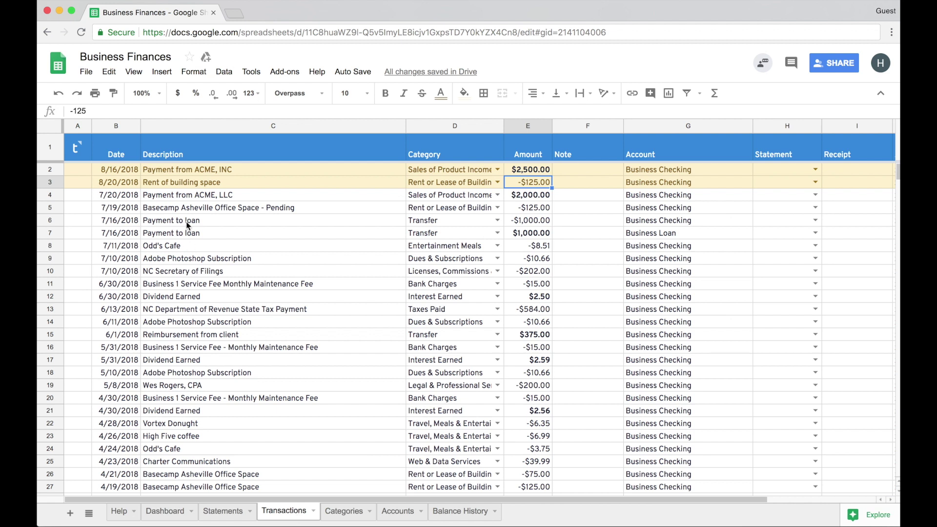
Run Tiller's Reconcile Transactions and close the empty reconciliation dialog
click(115, 182)
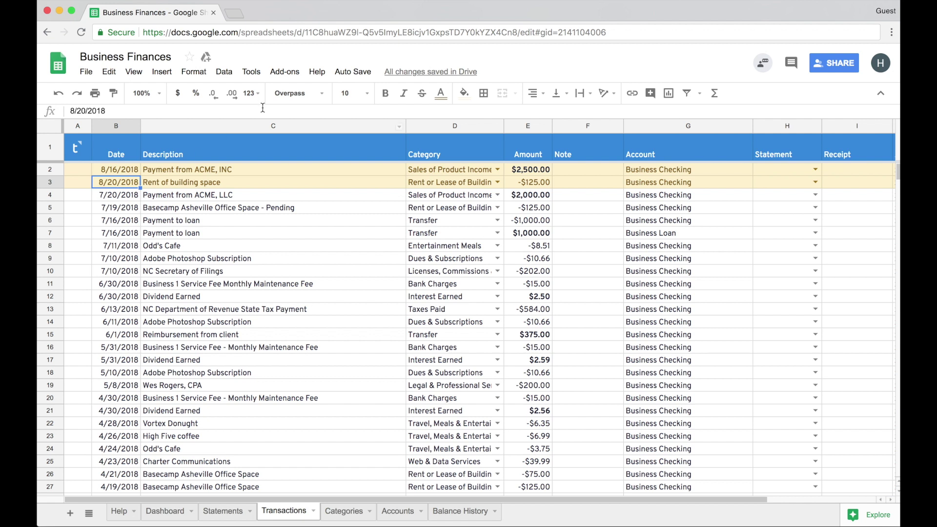
click(277, 76)
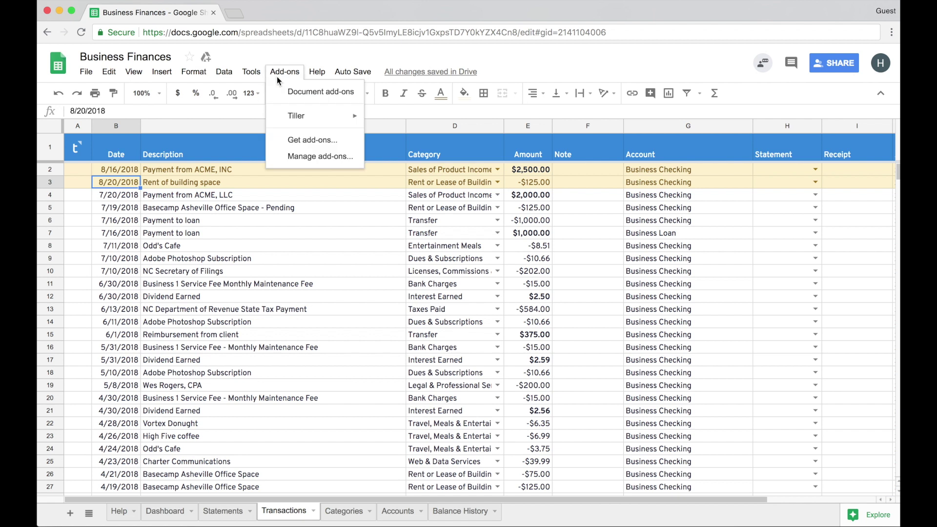
mouse_move(389, 140)
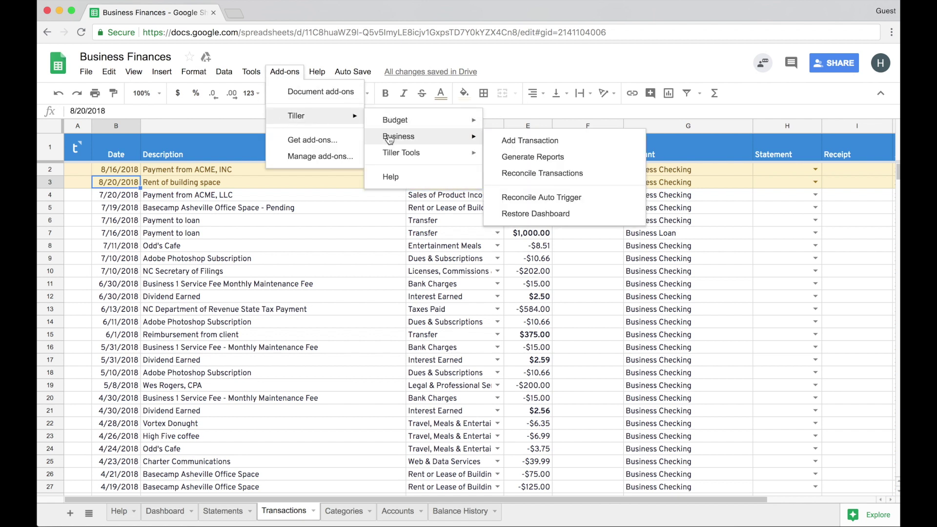
click(522, 174)
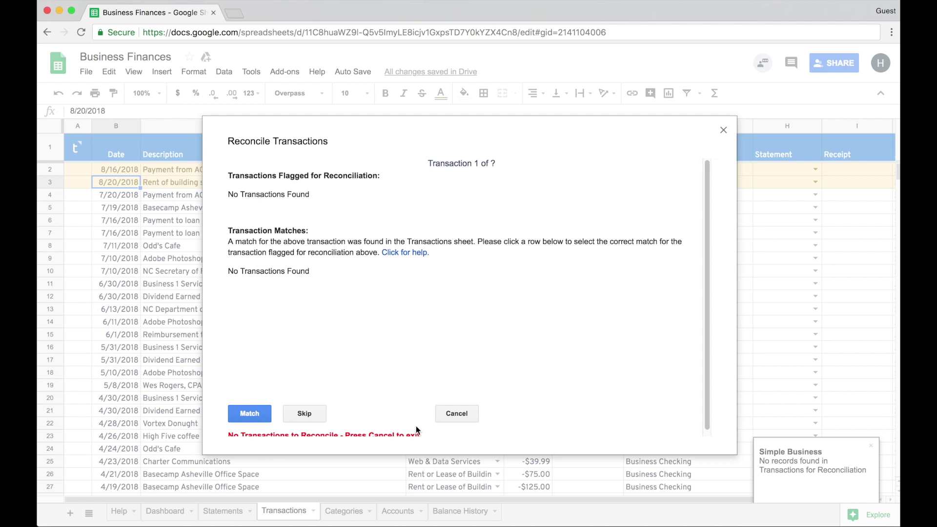
click(458, 414)
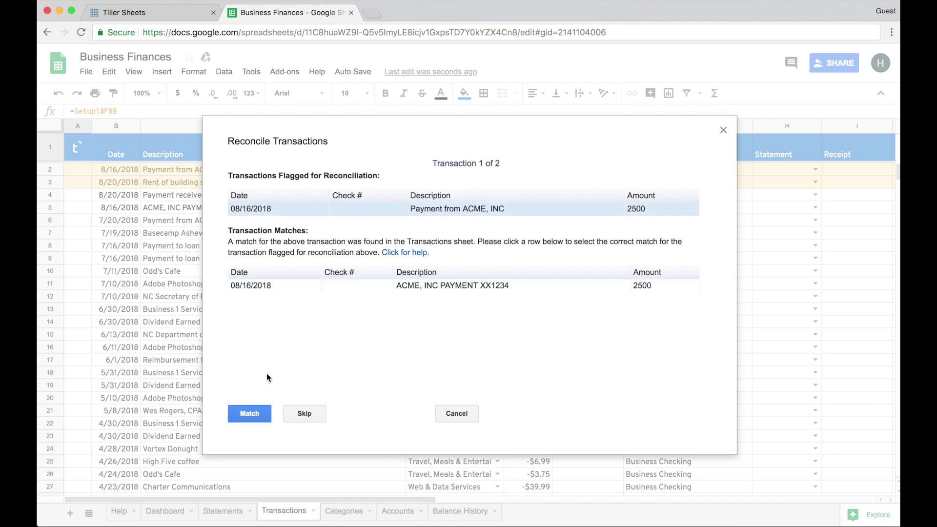
Match the ACME 2500 deposit and the -125 rent entry to their imported bank records
click(261, 285)
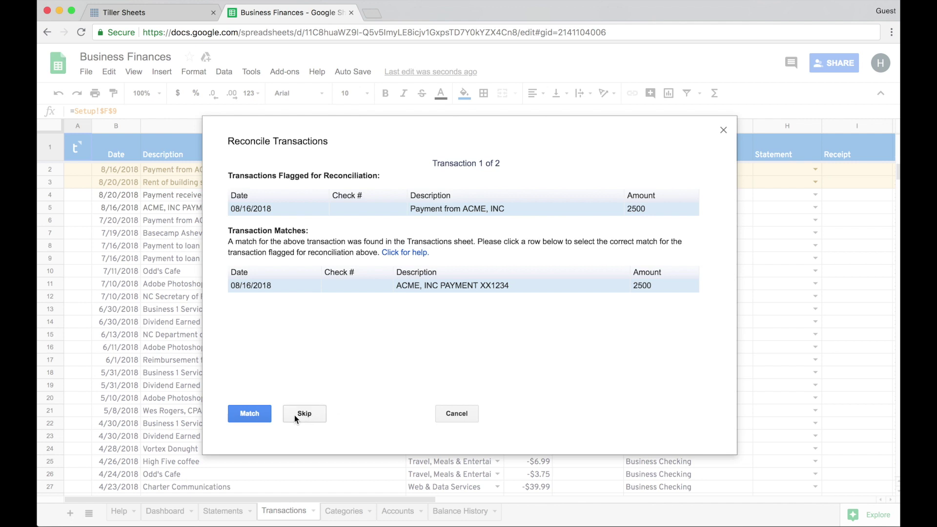
click(249, 414)
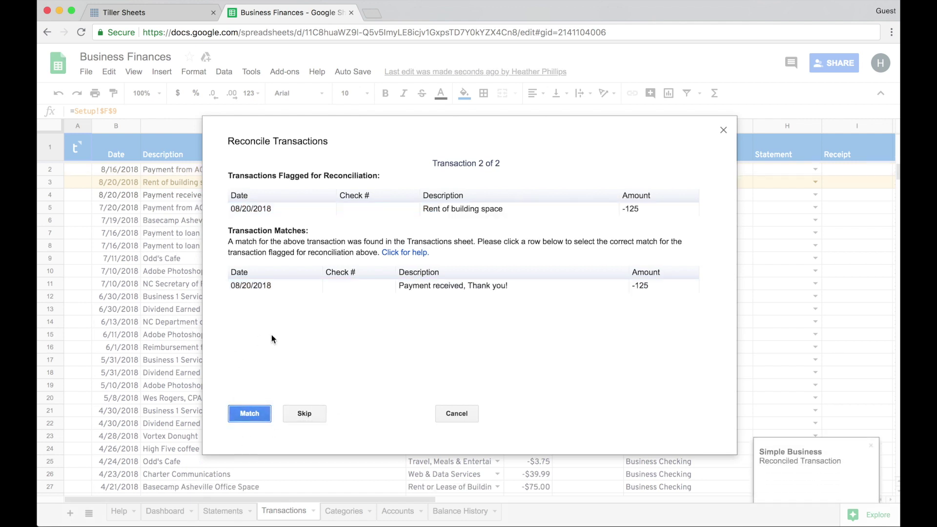
click(250, 211)
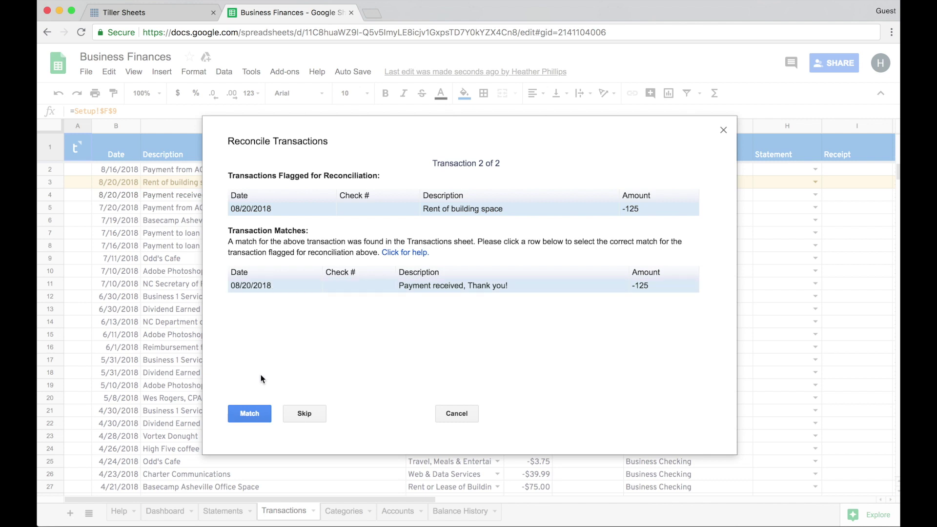
click(249, 413)
click(226, 271)
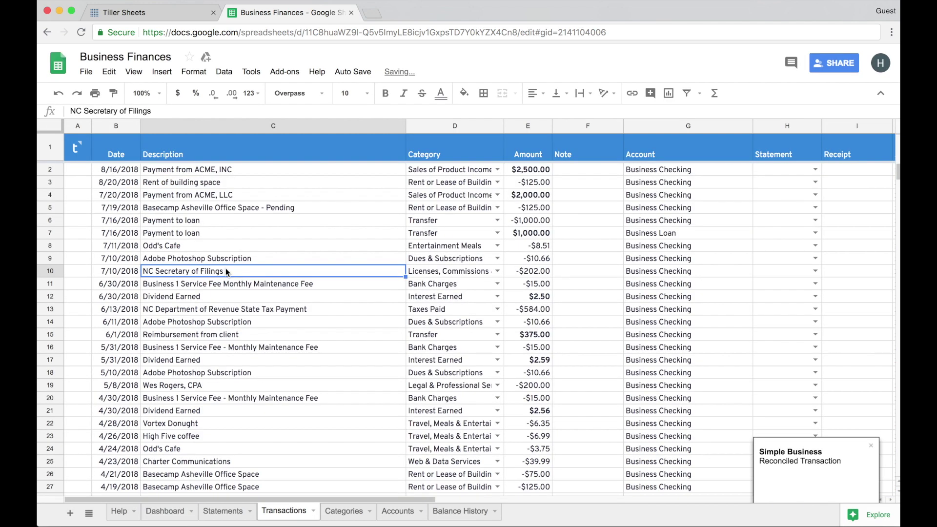
click(259, 170)
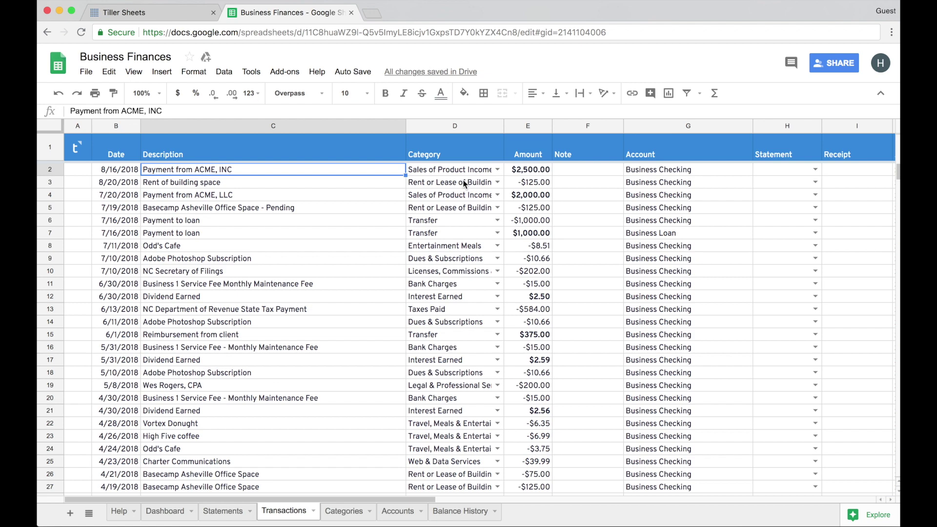
scroll(123, 187, right, 5)
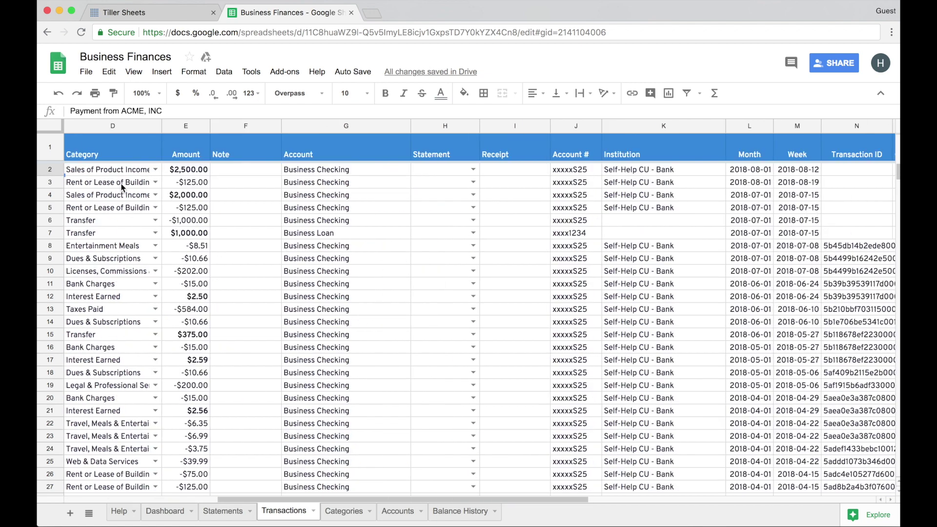
scroll(122, 187, left, 5)
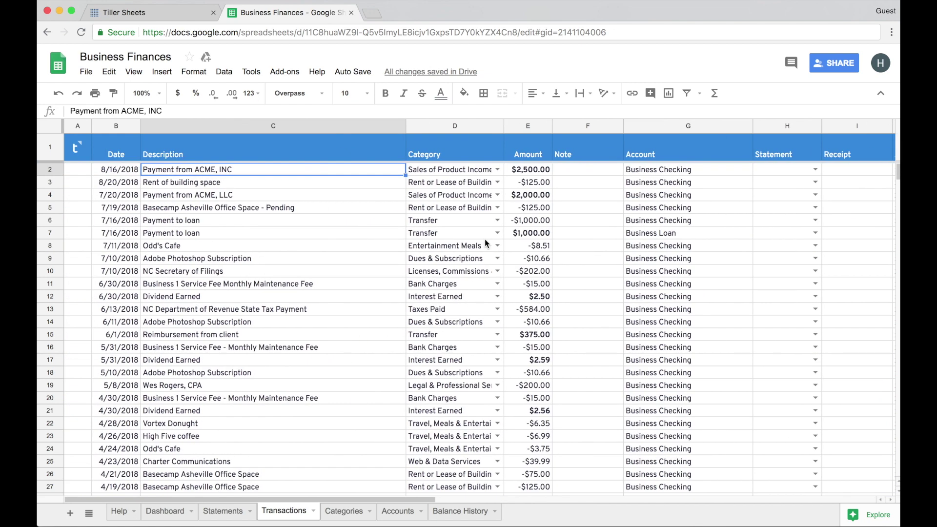